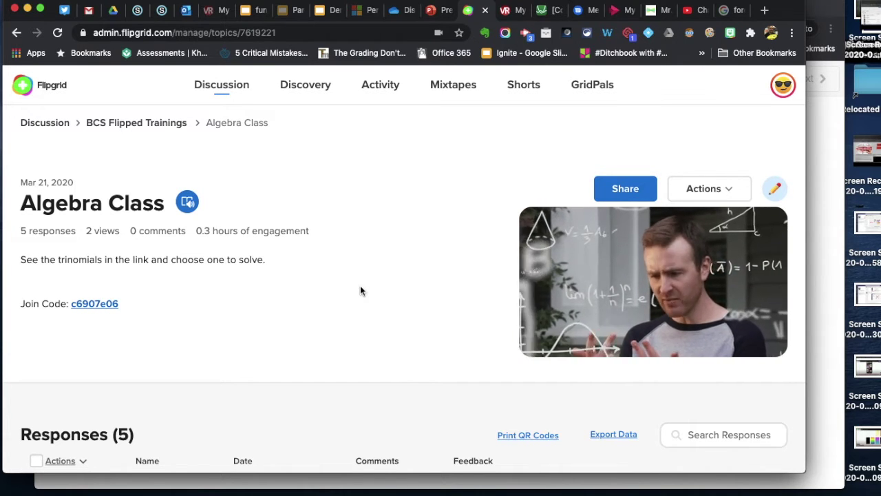
- Look through the five existing Algebra Class responses, then start recording a new response
scroll(340, 301, "down", 3)
scroll(340, 301, "up", 3)
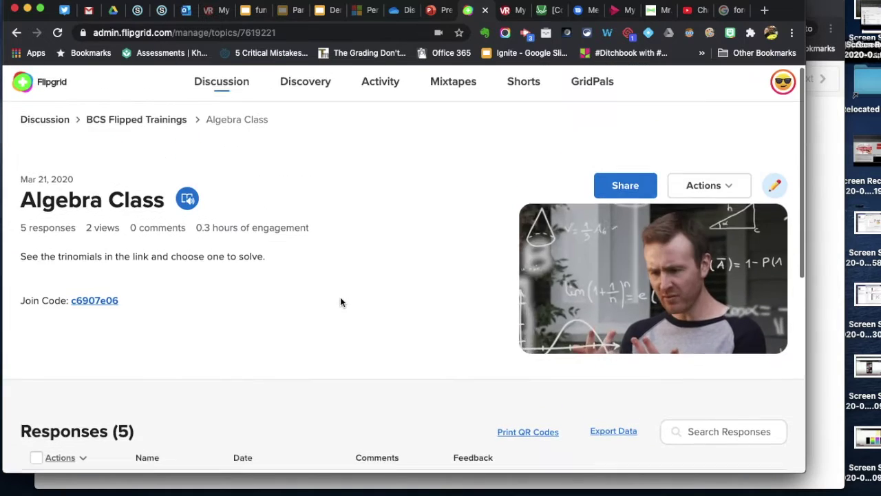
scroll(296, 289, "down", 5)
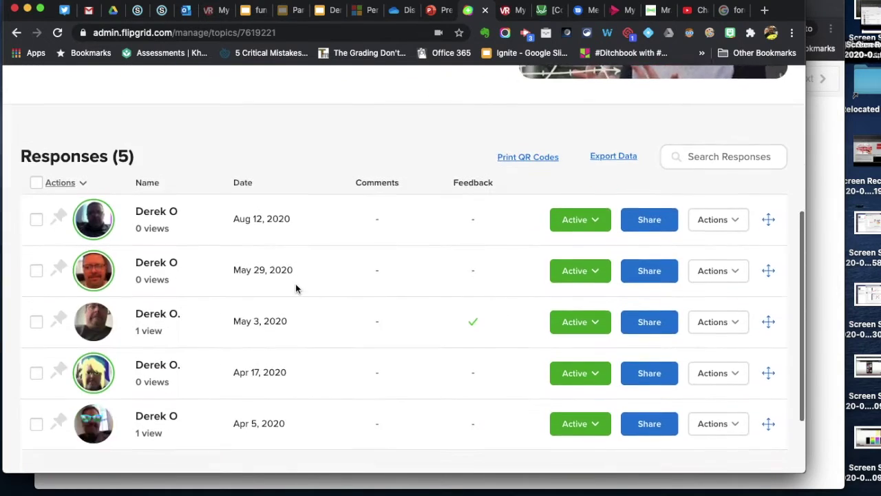
scroll(297, 288, "down", 1)
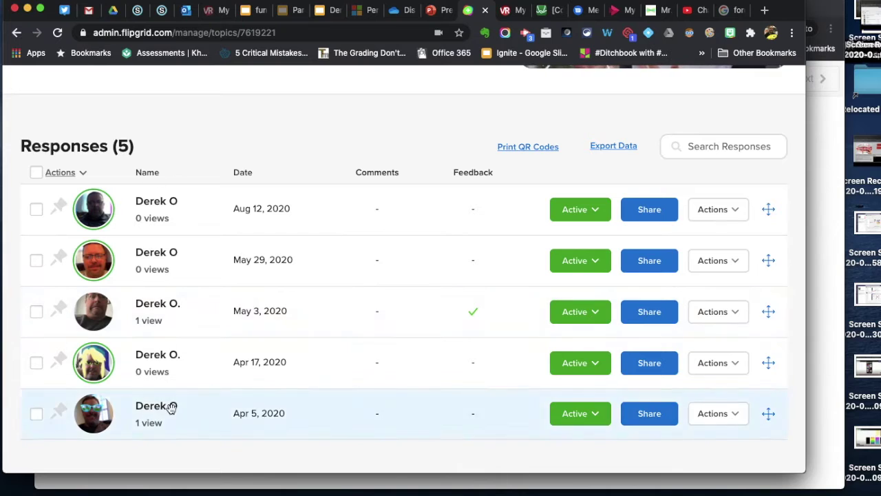
scroll(335, 311, "up", 3)
scroll(335, 310, "down", 2)
scroll(336, 314, "up", 3)
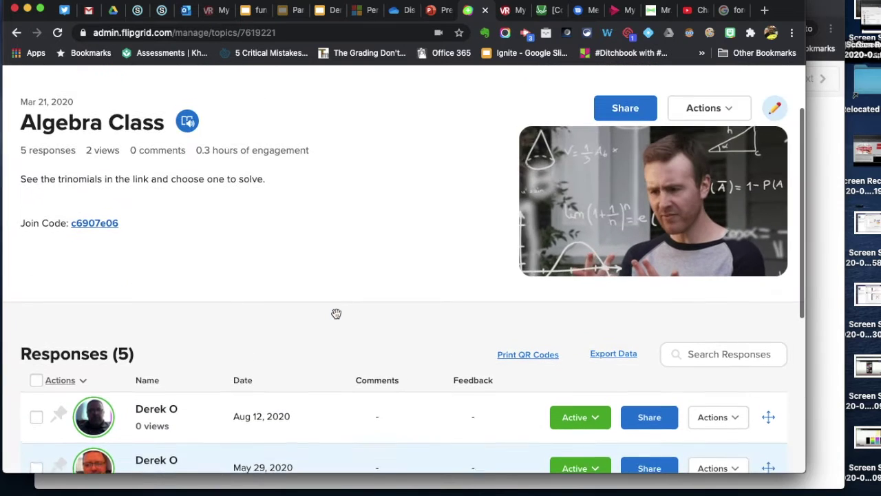
left_click(721, 118)
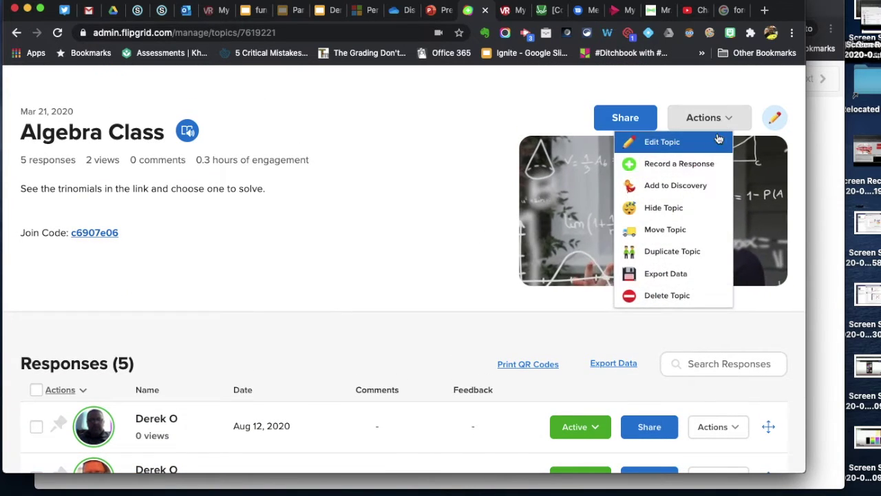
left_click(690, 170)
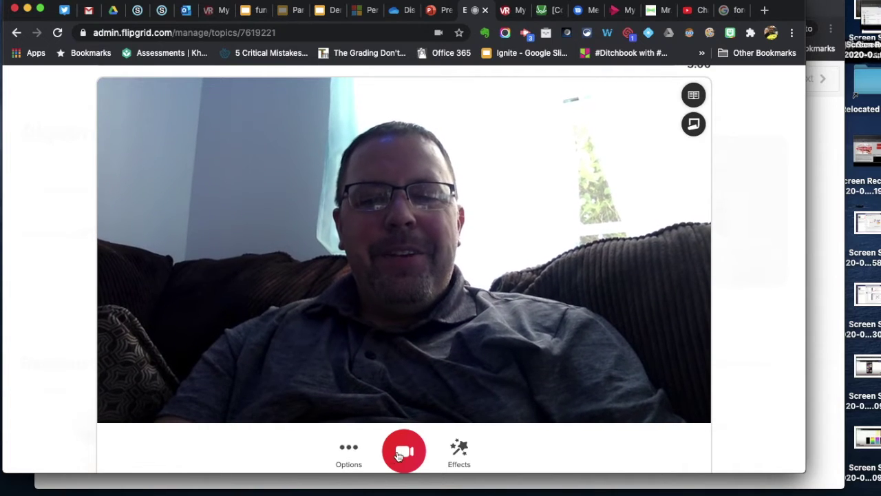
- Apply the Neon Purple frame to the video, replacing the gold confetti frame
left_click(451, 448)
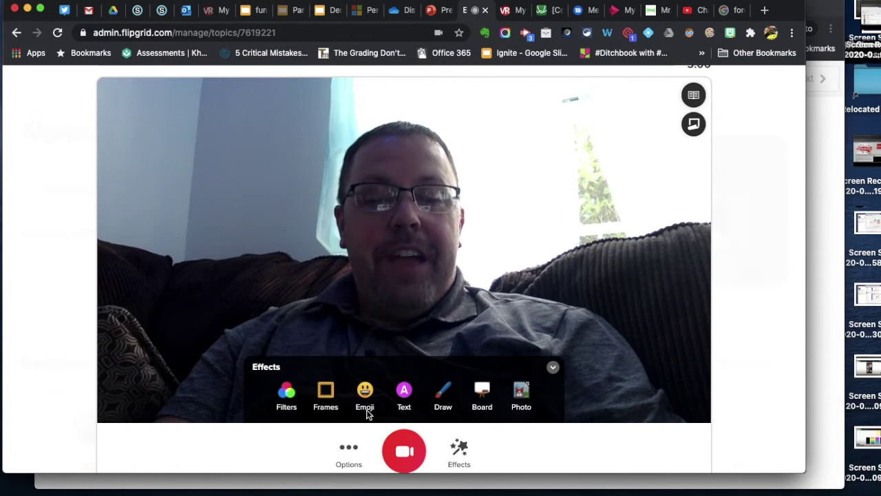
left_click(325, 392)
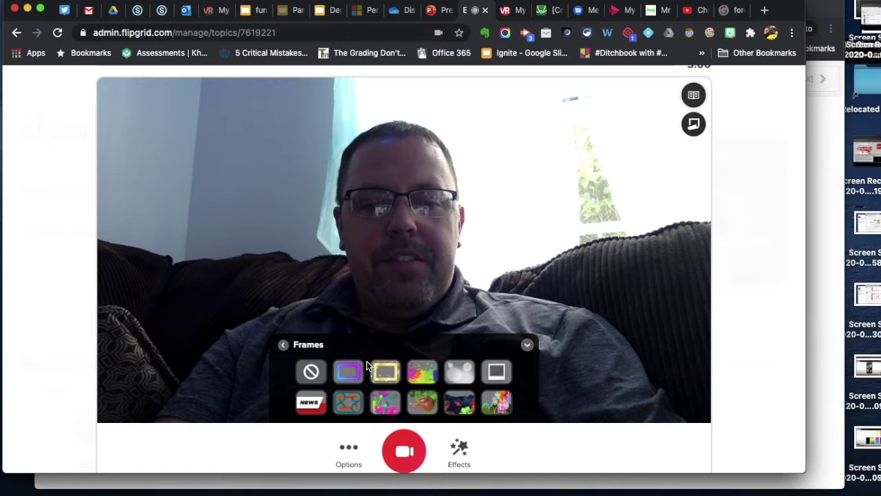
left_click(385, 372)
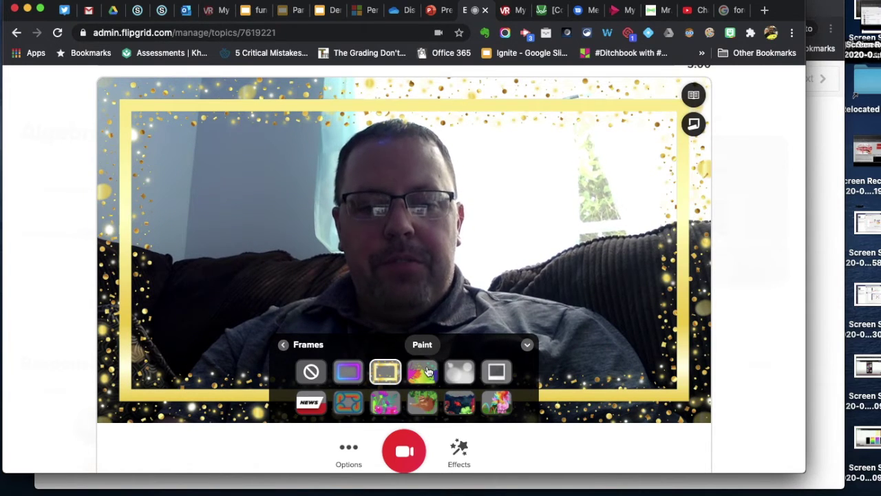
left_click(349, 372)
- Choose the black-and-white filter and start recording the response
left_click(460, 451)
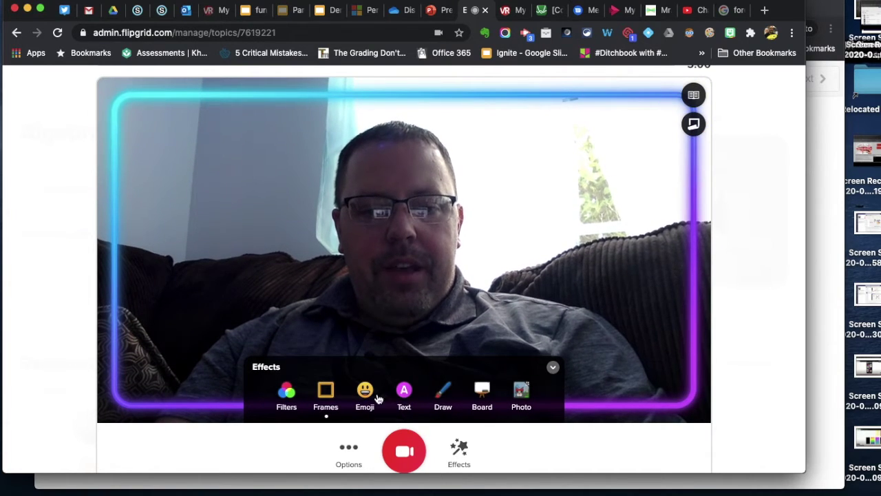
left_click(287, 392)
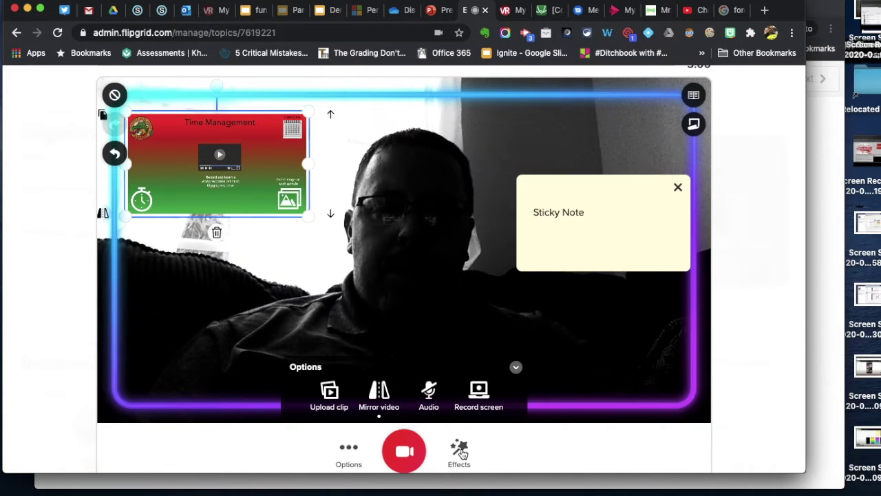
left_click(404, 451)
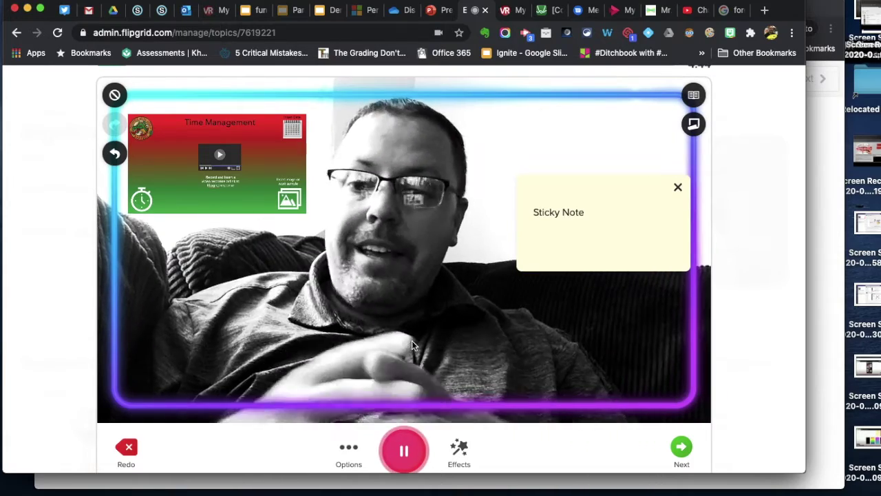
- Pause the recording and remove the Time Management image and the sticky note
left_click(405, 451)
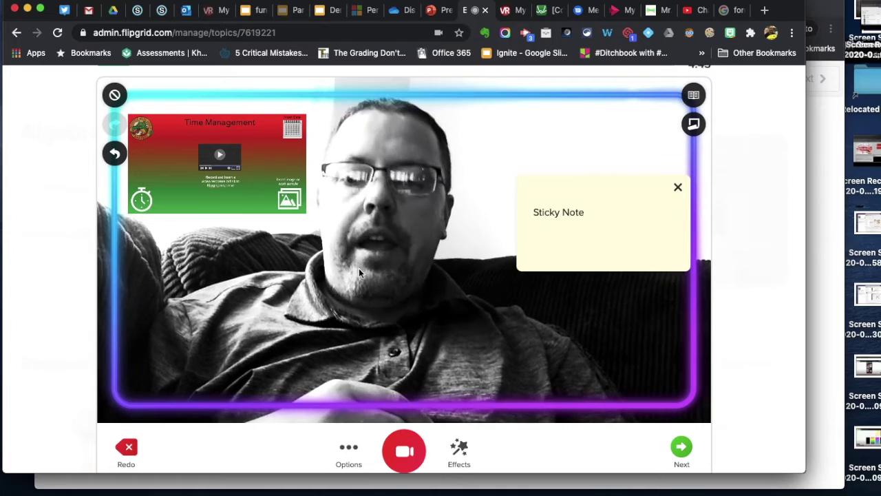
left_click(257, 153)
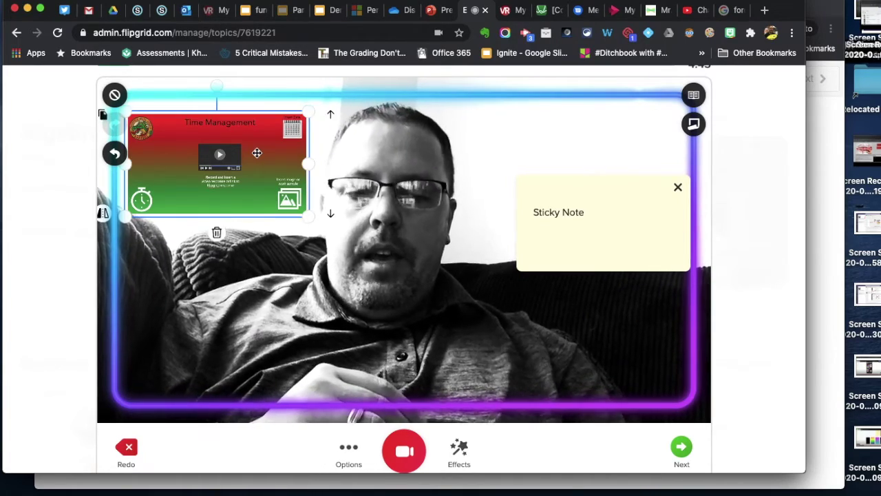
key("super+z")
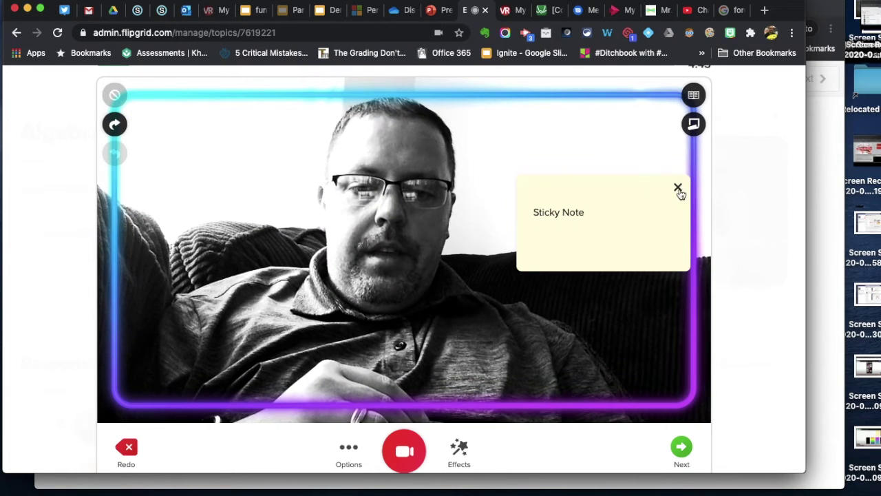
left_click(678, 189)
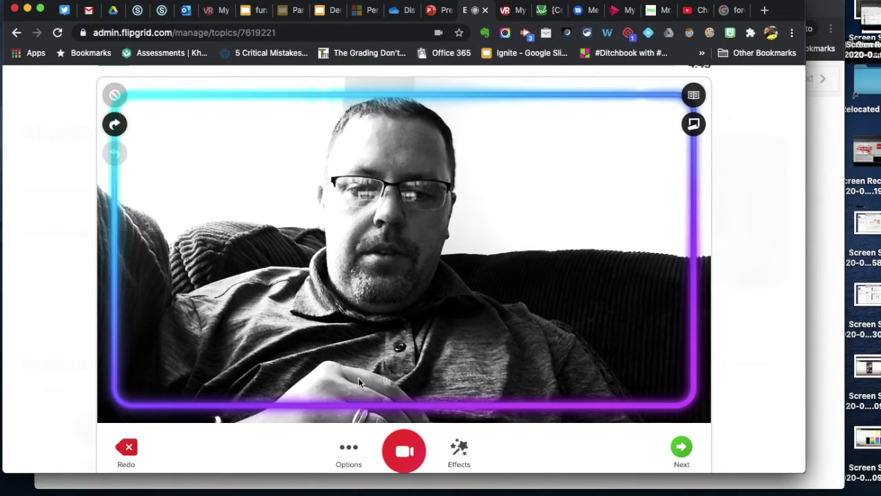
- Add a lined-paper board with the video split to the left side
left_click(351, 451)
left_click(461, 455)
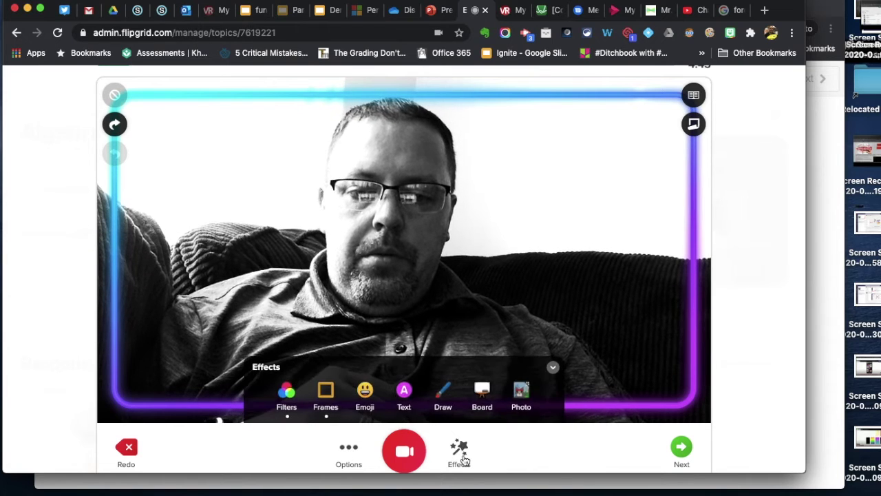
left_click(483, 394)
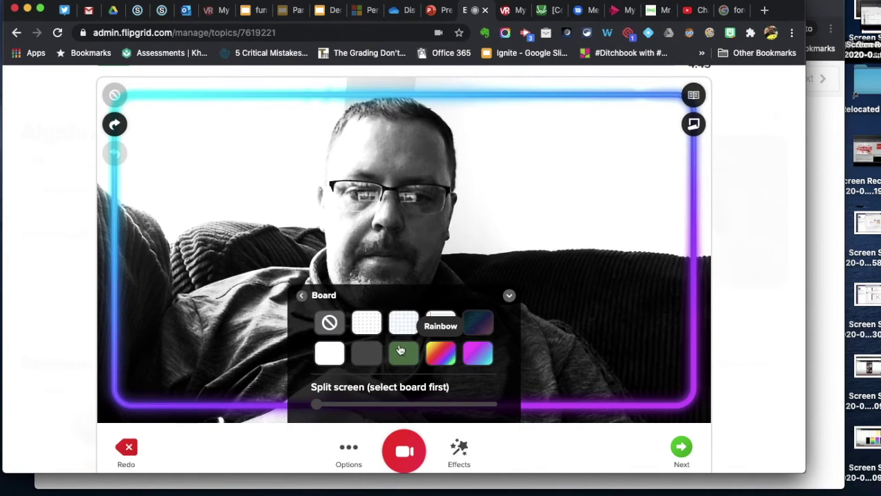
left_click(441, 323)
left_click_drag(315, 404, 370, 405)
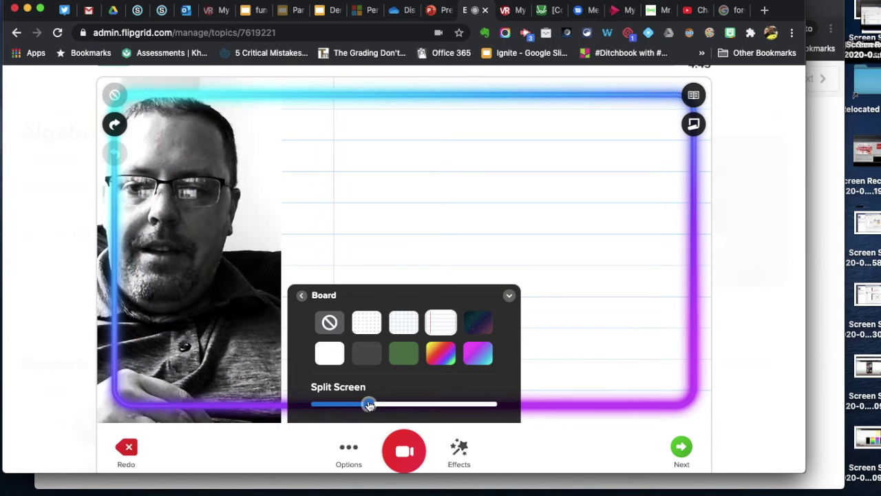
- Add an LCD-style title 'THE WAR OF 1812' at the board's top and resume recording
left_click(460, 451)
left_click(404, 392)
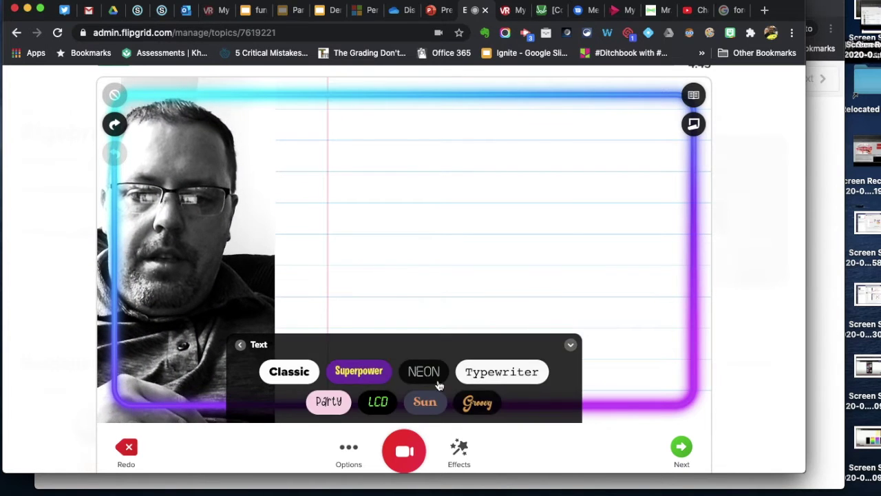
left_click(378, 402)
type("THE WAR OF 18")
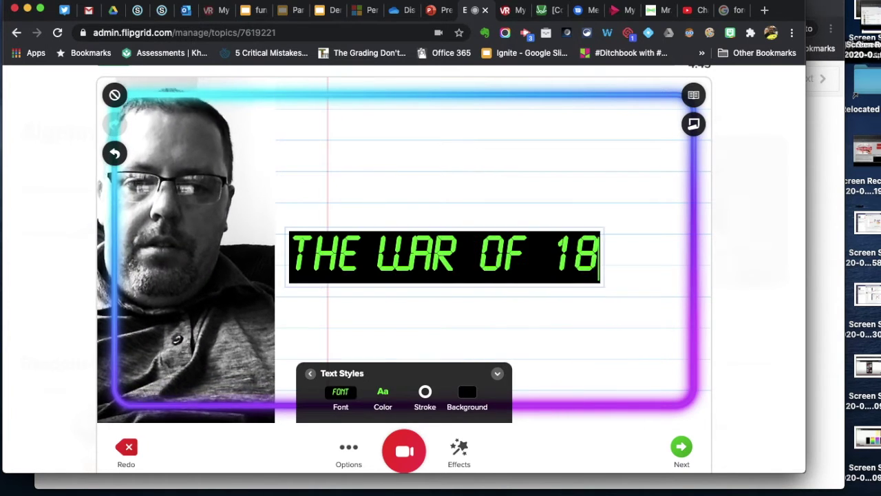
type("12")
left_click(478, 183)
left_click_drag(478, 254, 478, 147)
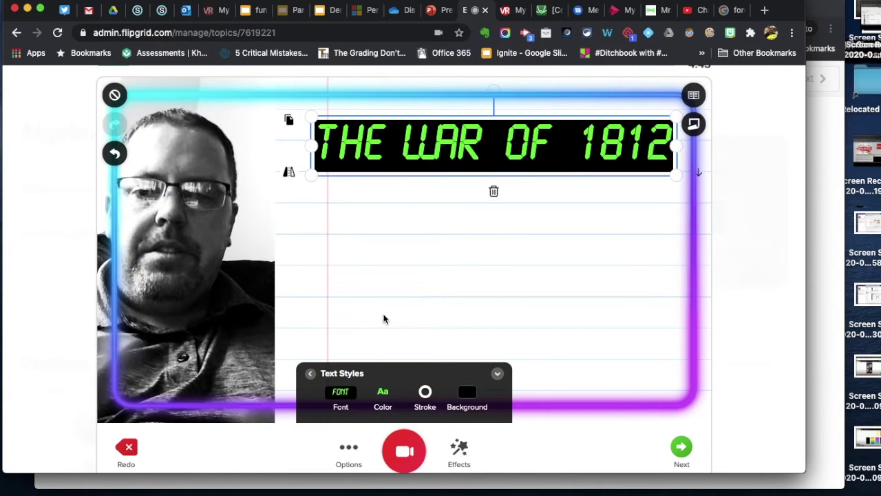
left_click(405, 449)
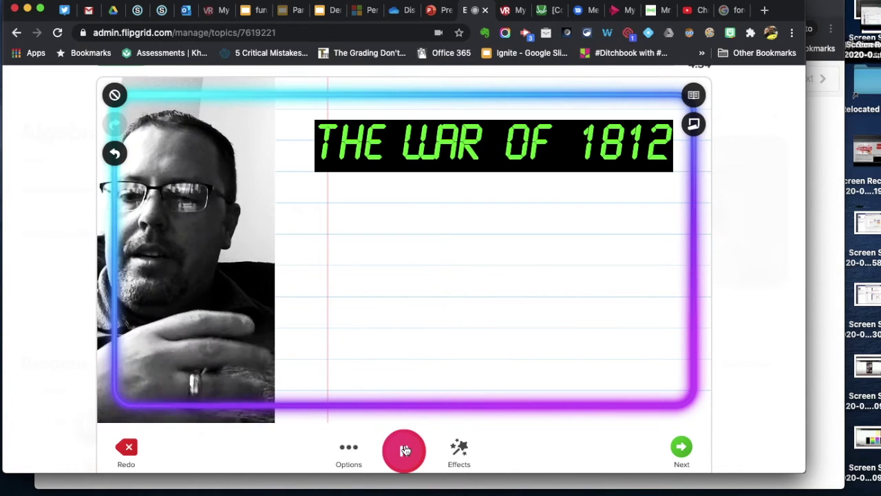
- Stop the board clip, start an entire-screen recording, and switch to the Schoology course page
left_click(405, 450)
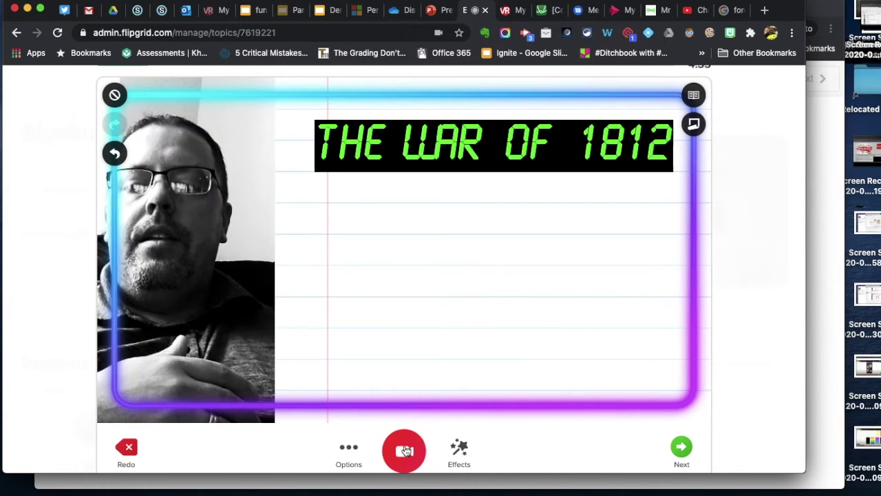
left_click(349, 449)
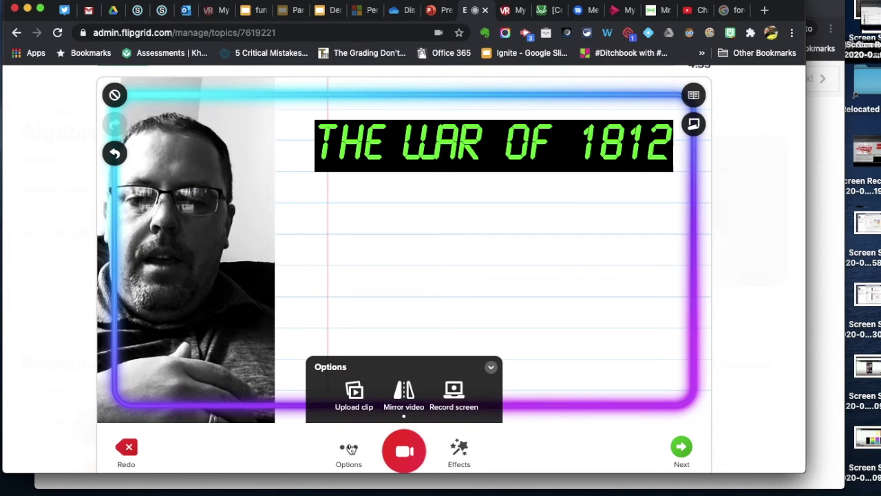
left_click(454, 392)
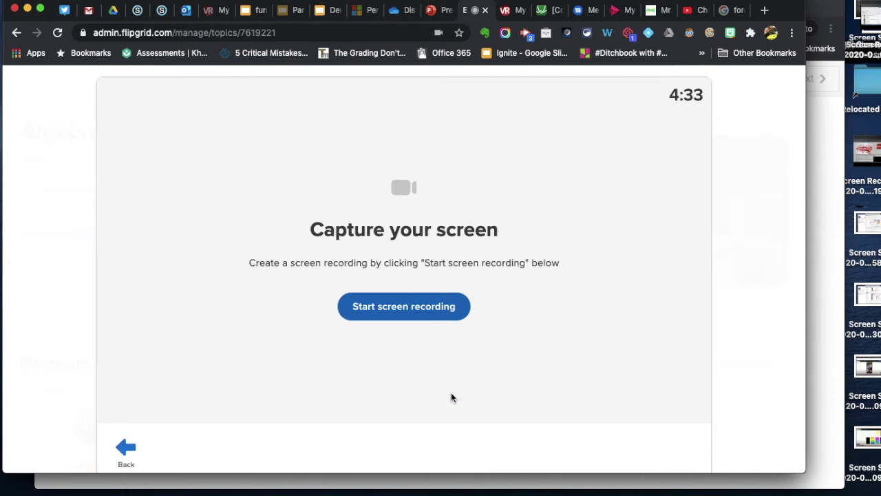
left_click(420, 314)
left_click(321, 223)
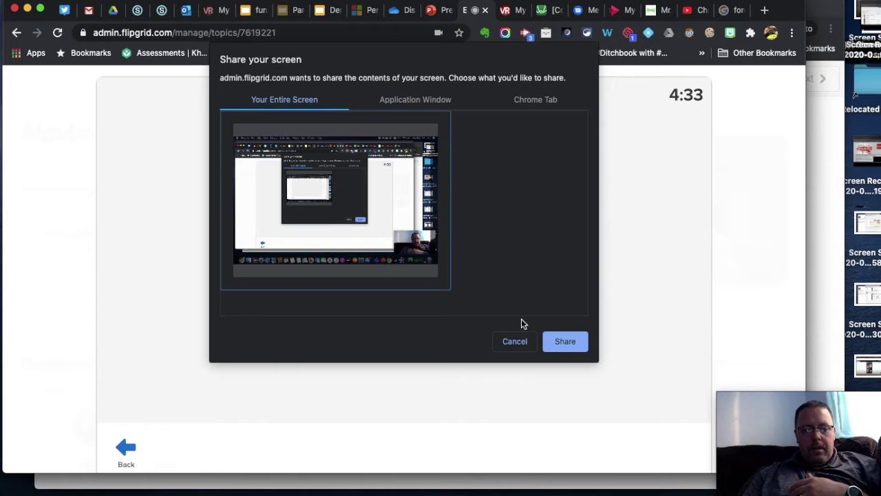
left_click(561, 340)
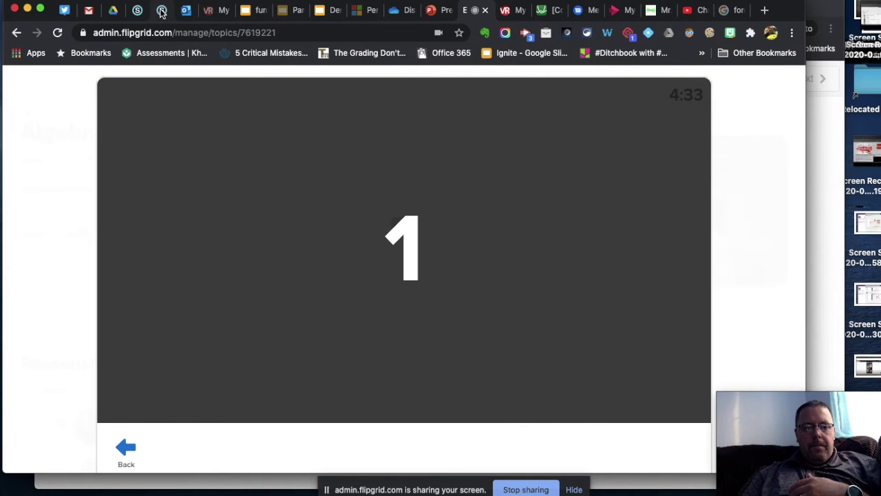
left_click(161, 10)
- Scroll through the Schoology course materials, hide the screen-sharing notice, and go back to Flipgrid
scroll(243, 182, "up", 3)
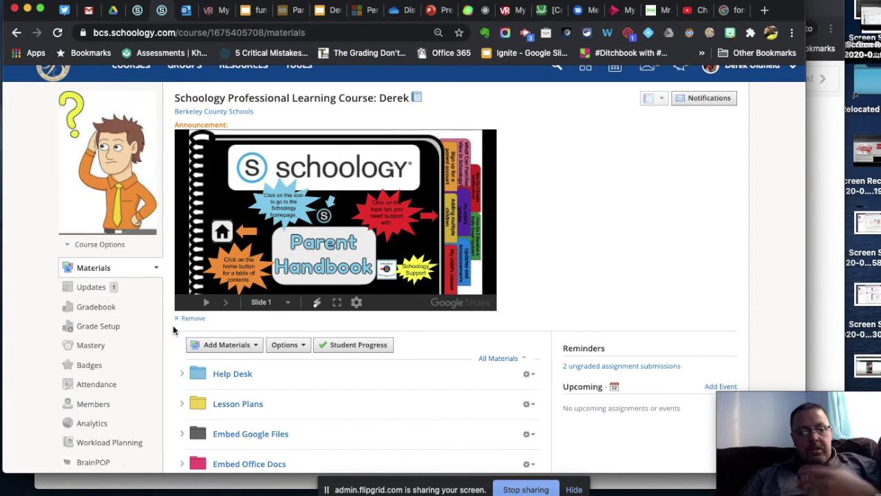
scroll(173, 329, "down", 3)
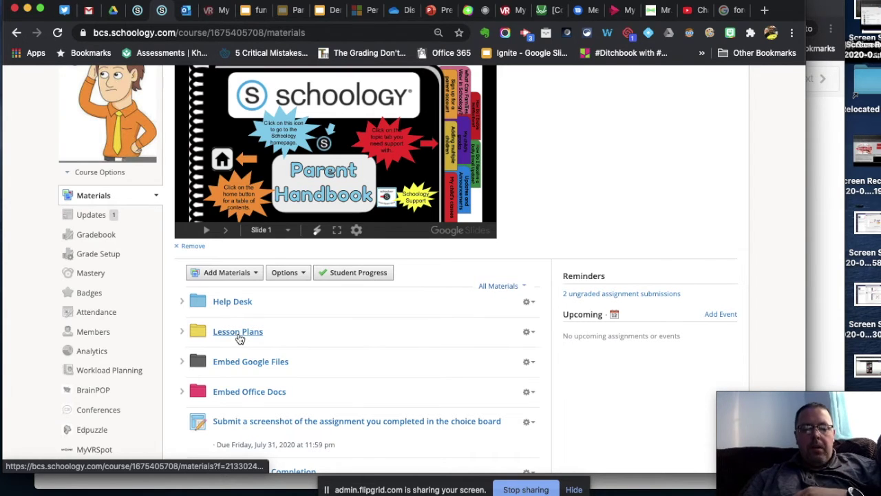
left_click(329, 490)
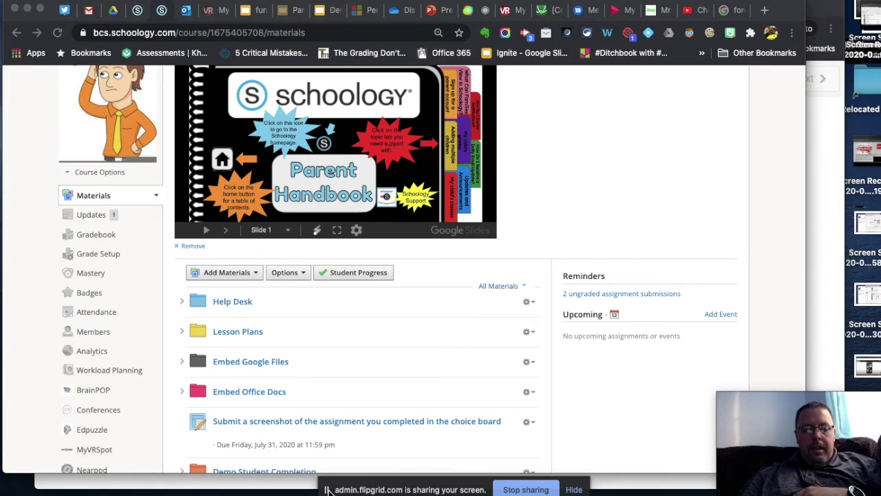
left_click(525, 490)
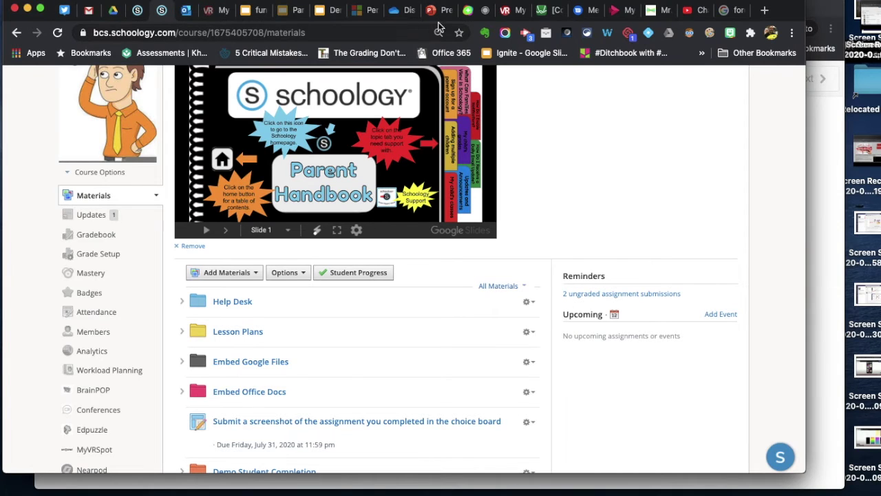
left_click(474, 12)
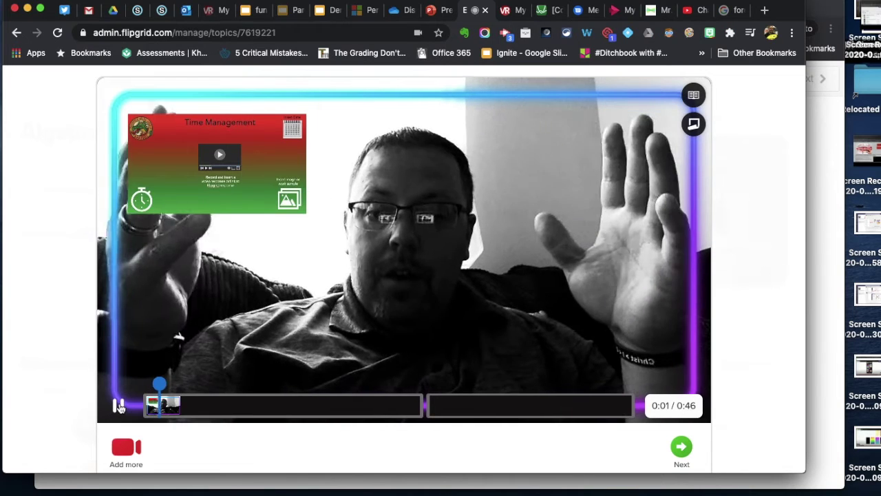
- Pause the 0:46 review playback, go to add another clip, then return to reviewing
left_click(119, 406)
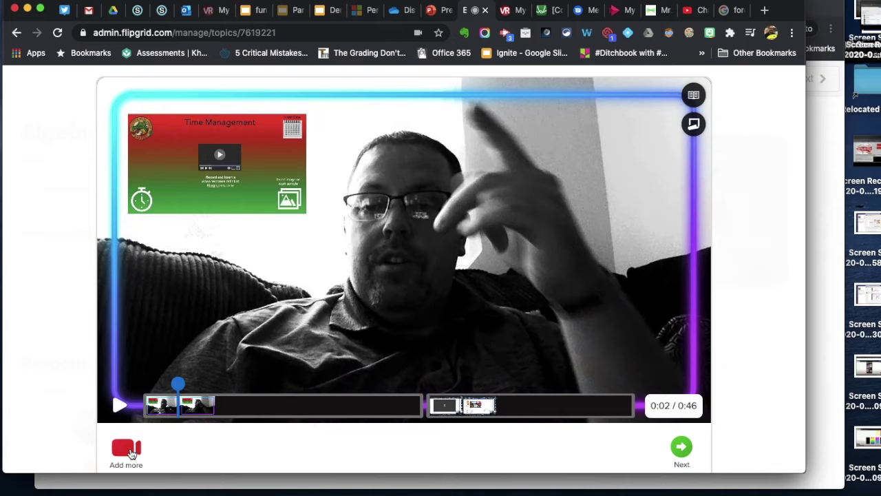
left_click(127, 449)
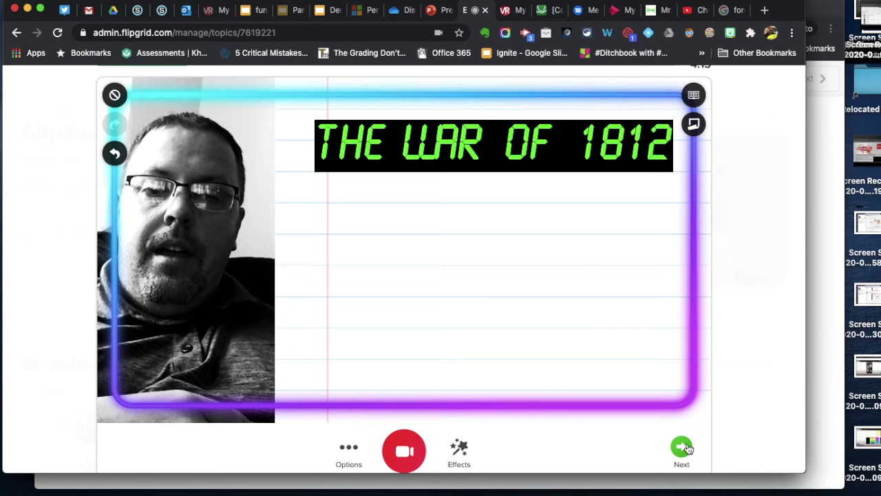
left_click(683, 448)
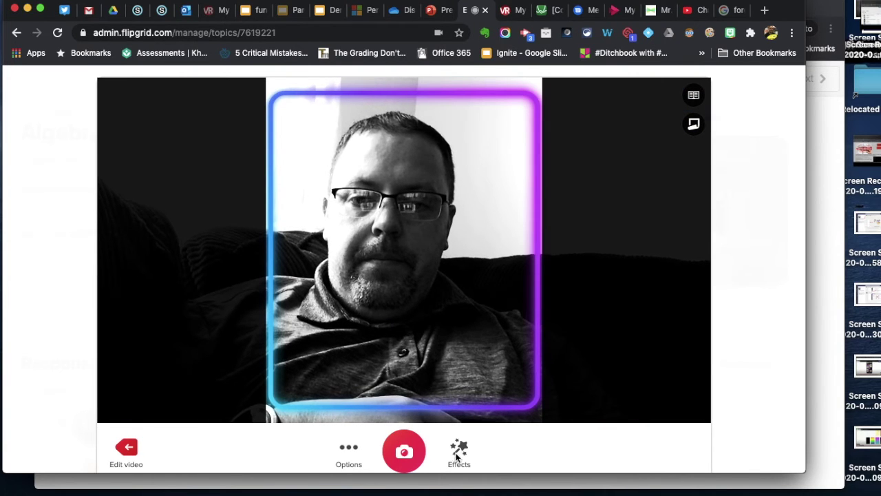
- Take the cover selfie and submit the video as a response to Algebra Class
left_click(406, 450)
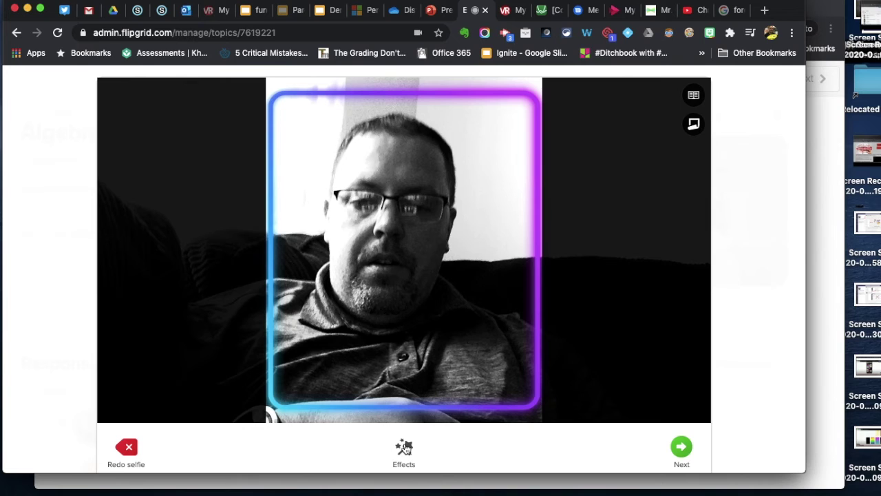
left_click(680, 448)
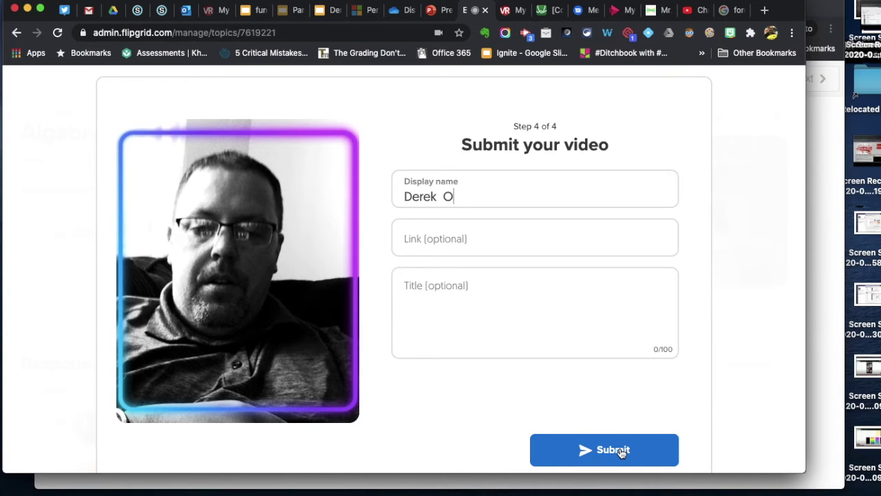
left_click(622, 451)
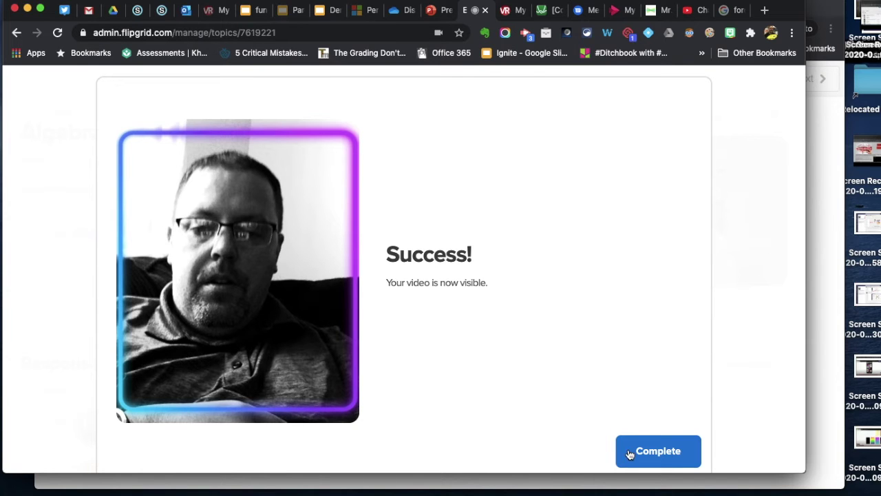
left_click(629, 453)
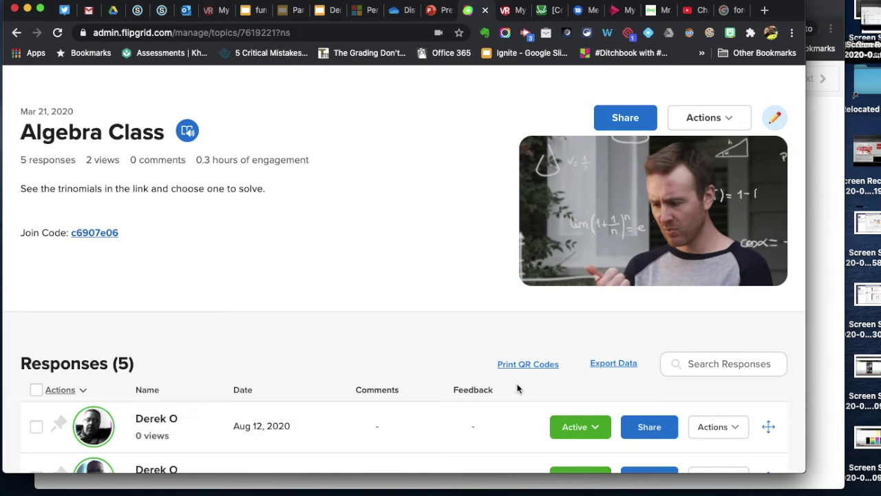
- Download the newest response's video as a 3.3 MB MP4 file
scroll(407, 301, "down", 2)
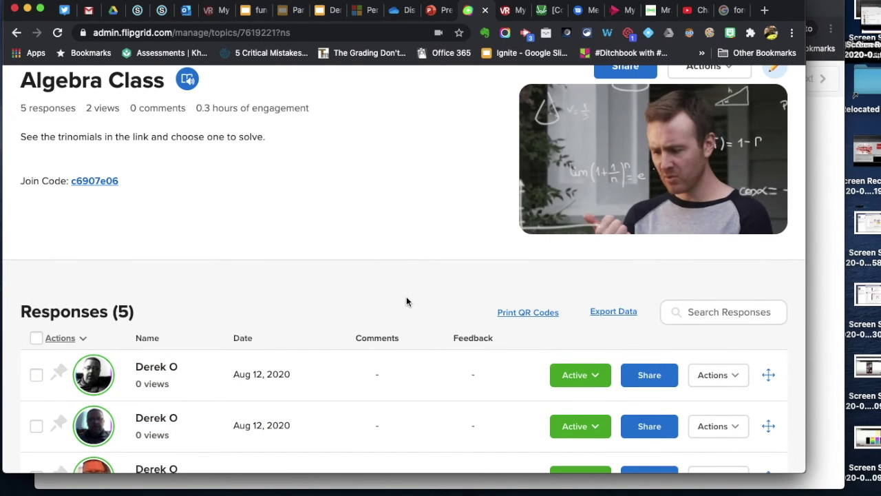
scroll(269, 261, "down", 2)
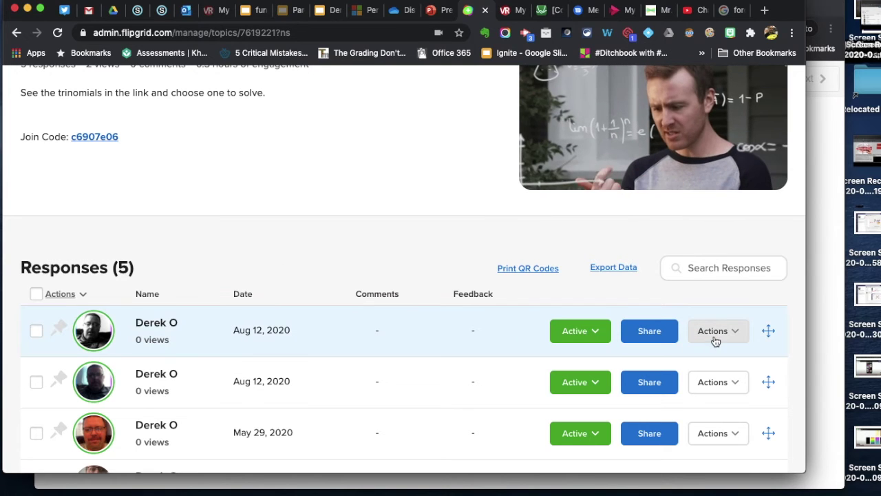
left_click(717, 337)
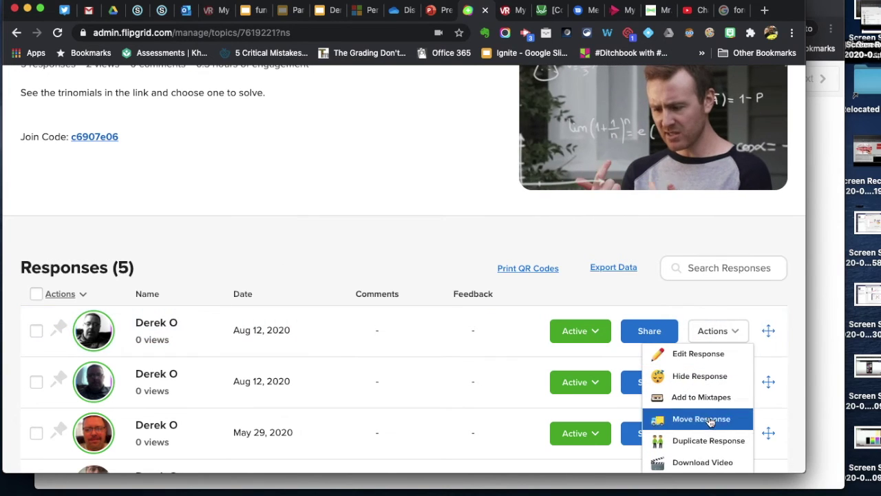
left_click(709, 463)
left_click(421, 226)
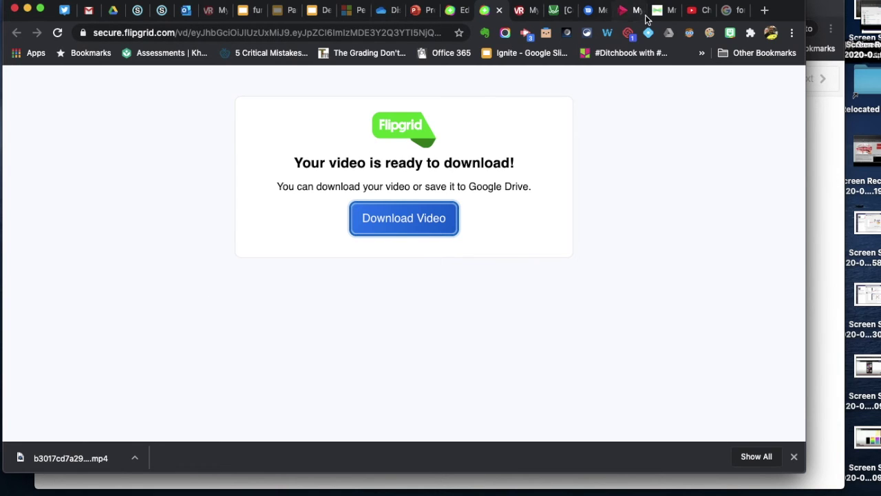
- Switch to the myVRspot tab showing the live.myvrspot.com media library
left_click(527, 15)
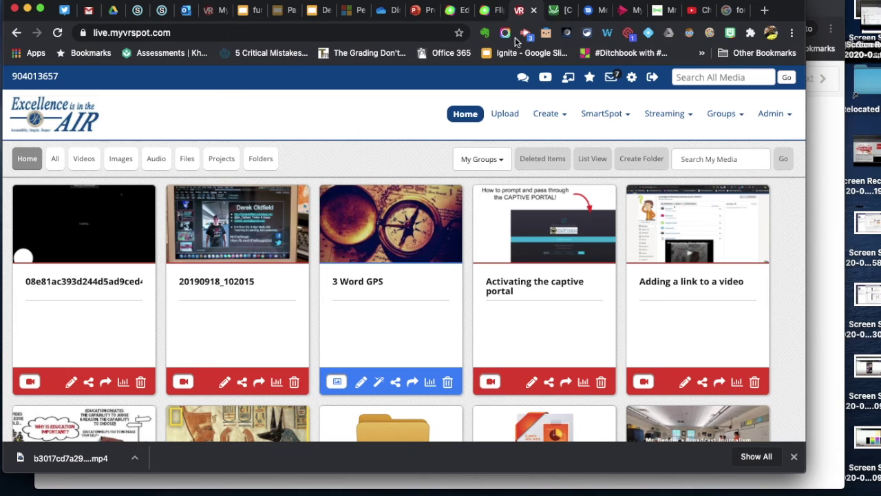